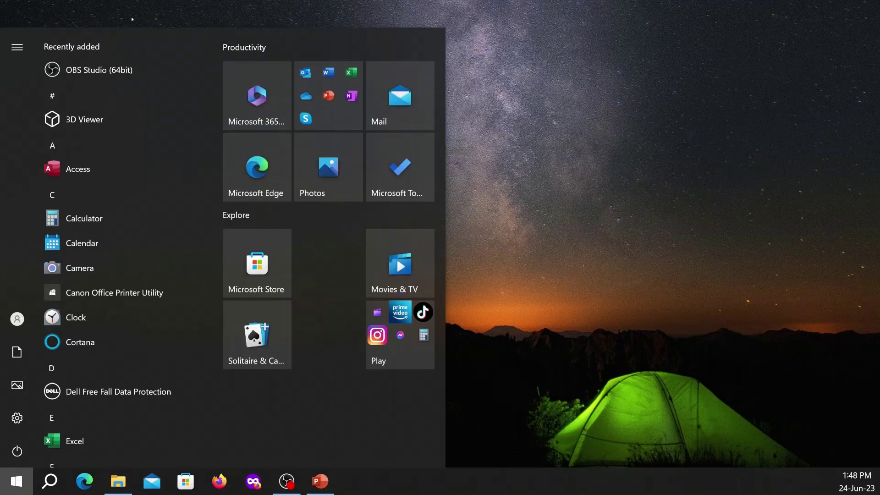
Step: Launch Power BI Desktop to a blank report and collapse the Visualizations pane
text(power)
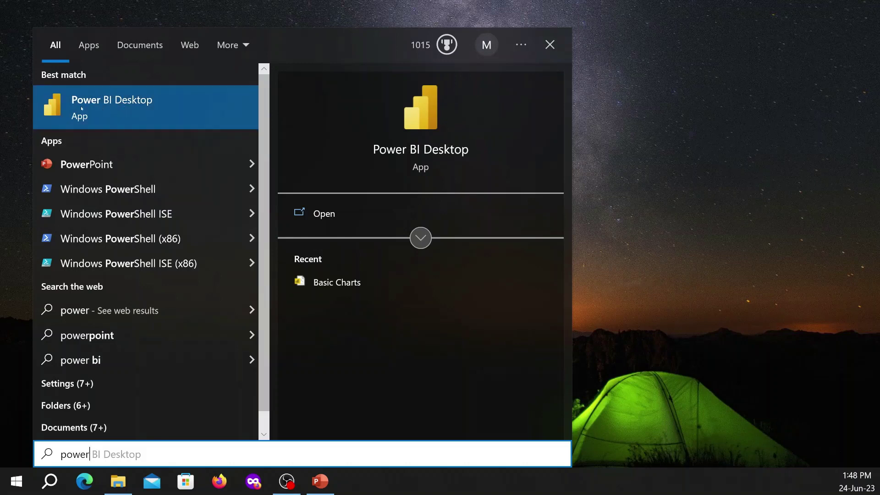
click(170, 109)
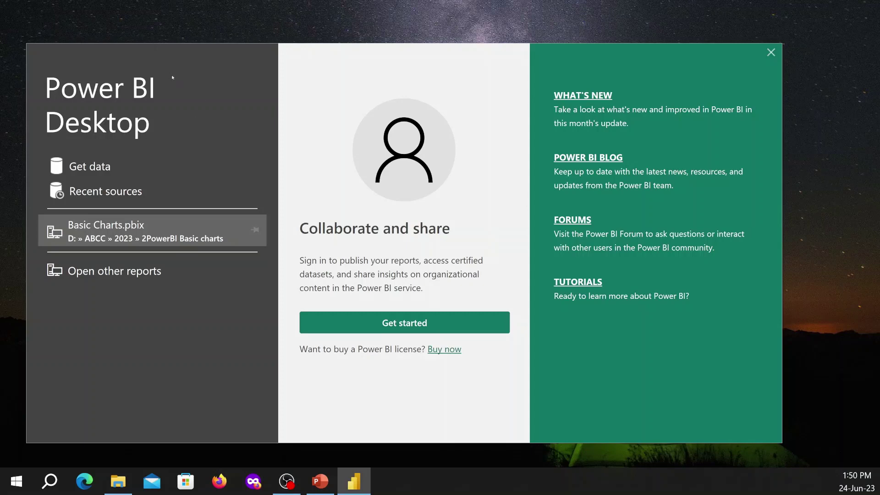
click(771, 53)
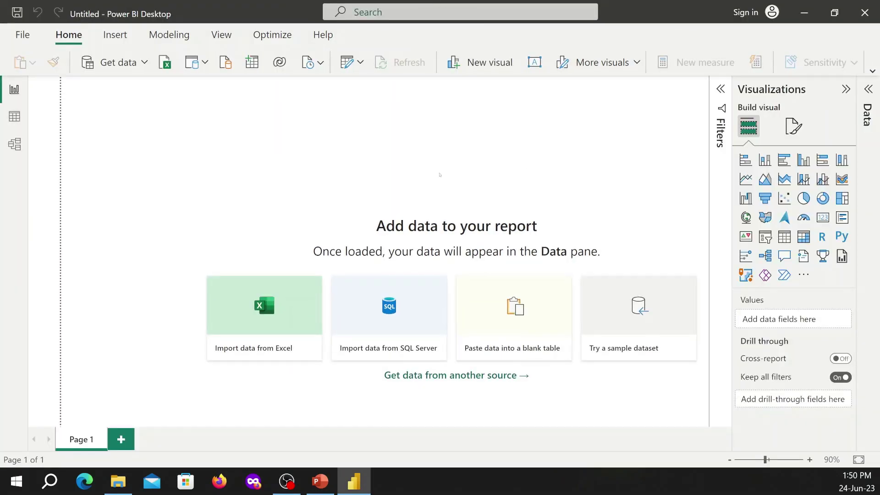
click(845, 89)
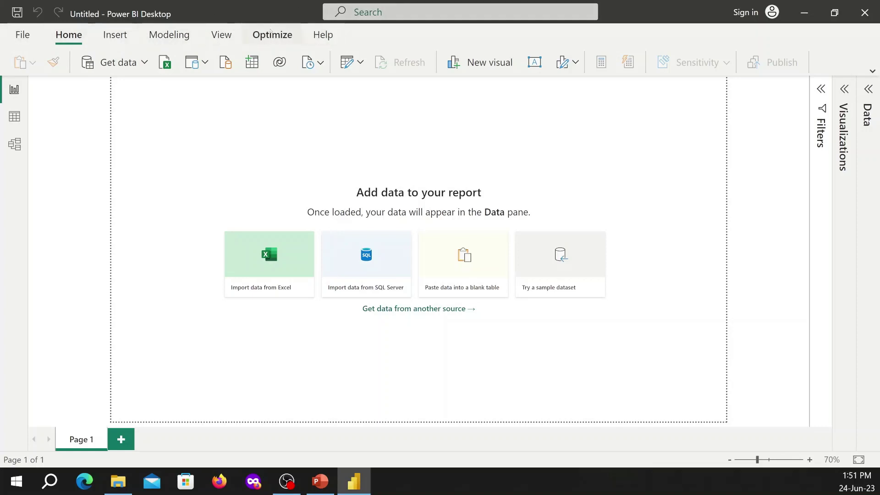
Step: Examine the global options from Data Load through Security, plus Preview features, and leave the options without saving changes
click(21, 36)
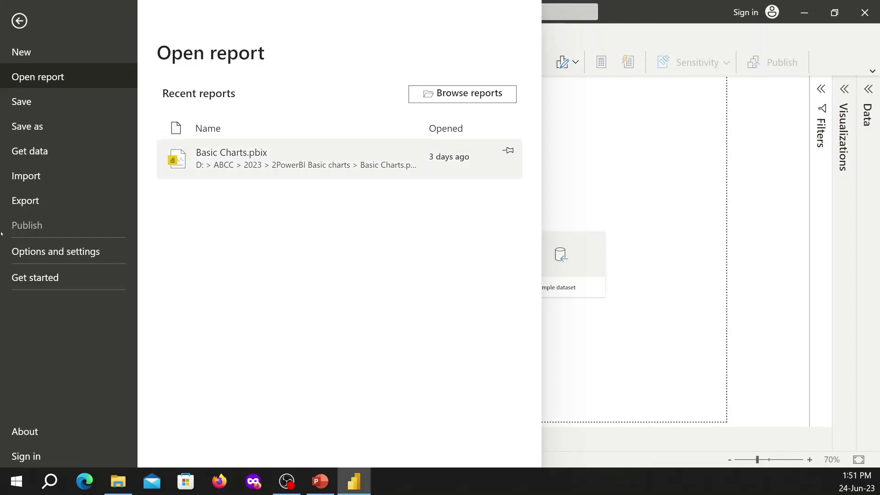
click(89, 252)
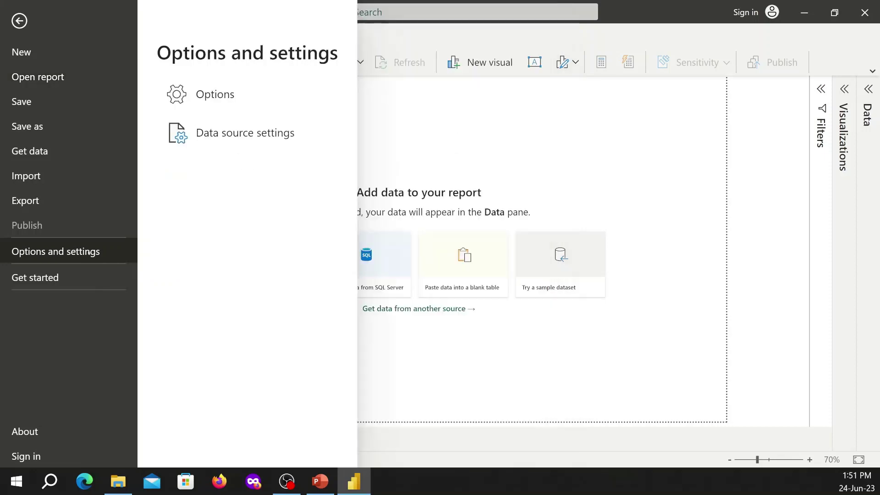
click(228, 95)
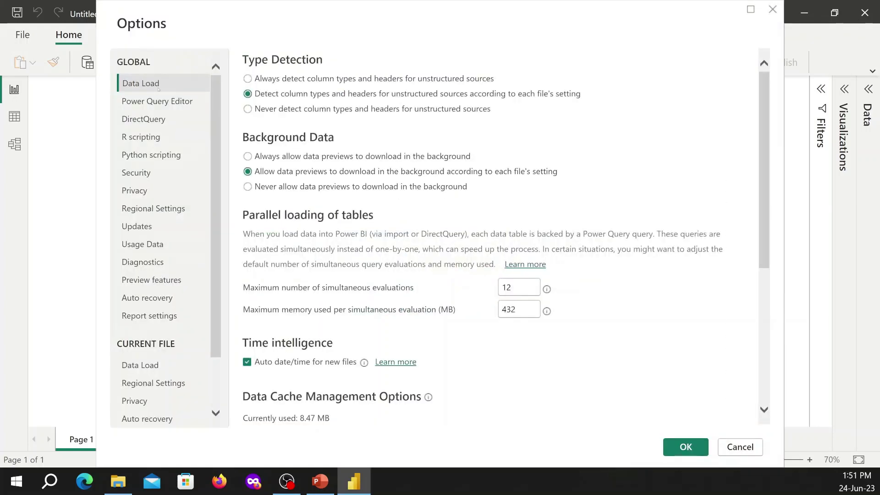
click(163, 101)
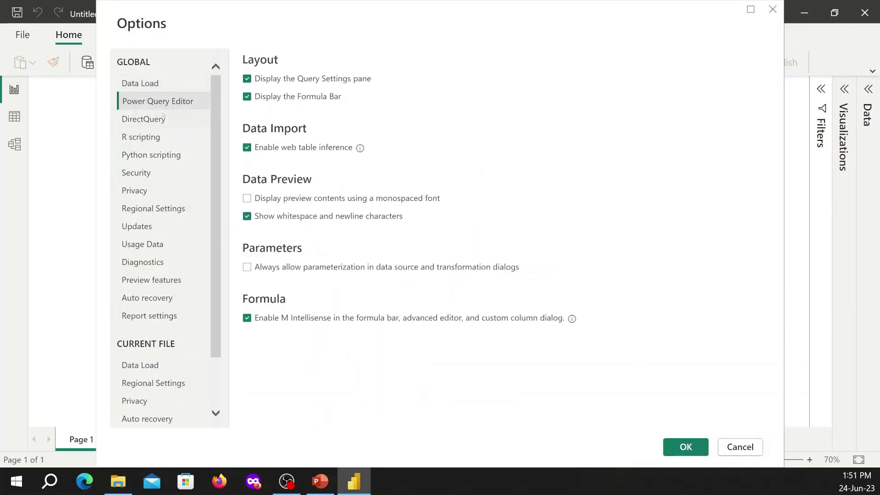
click(161, 120)
click(160, 139)
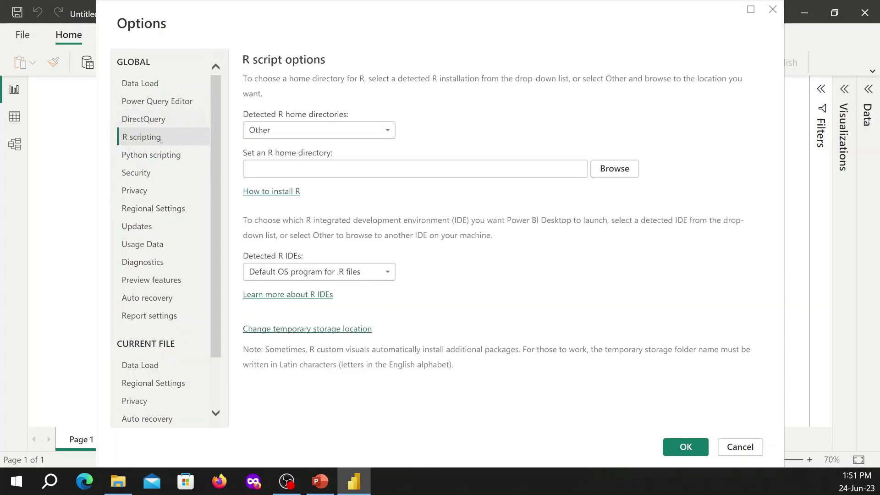
click(163, 155)
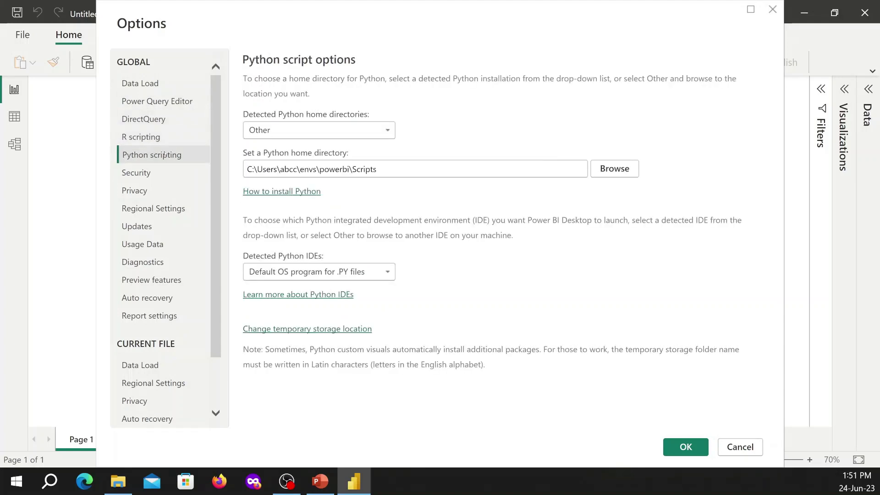
click(174, 172)
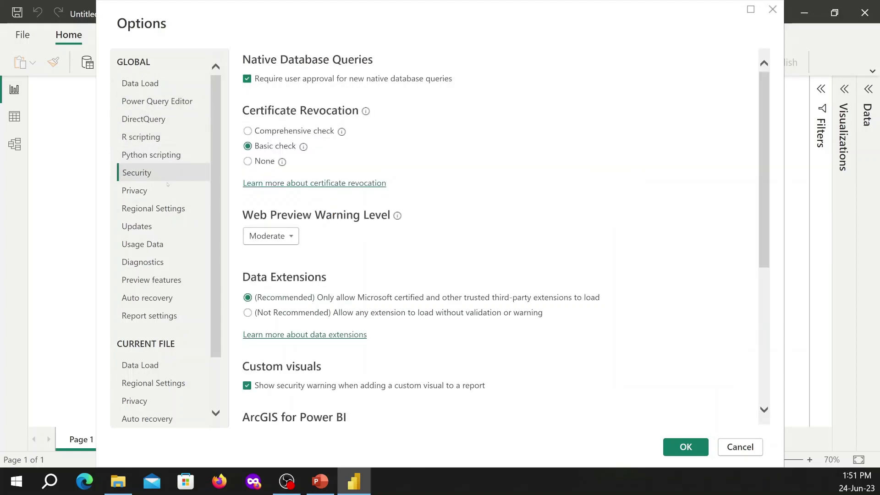
scroll(181, 349, down, 2)
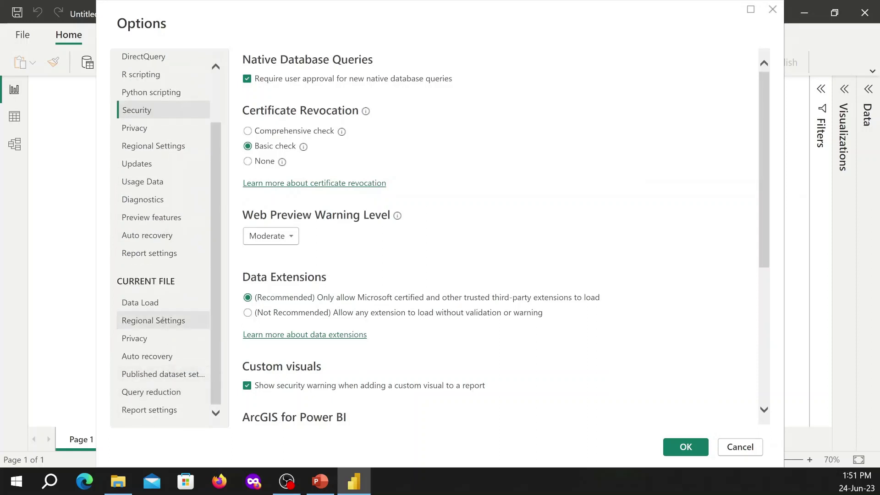
scroll(163, 320, up, 2)
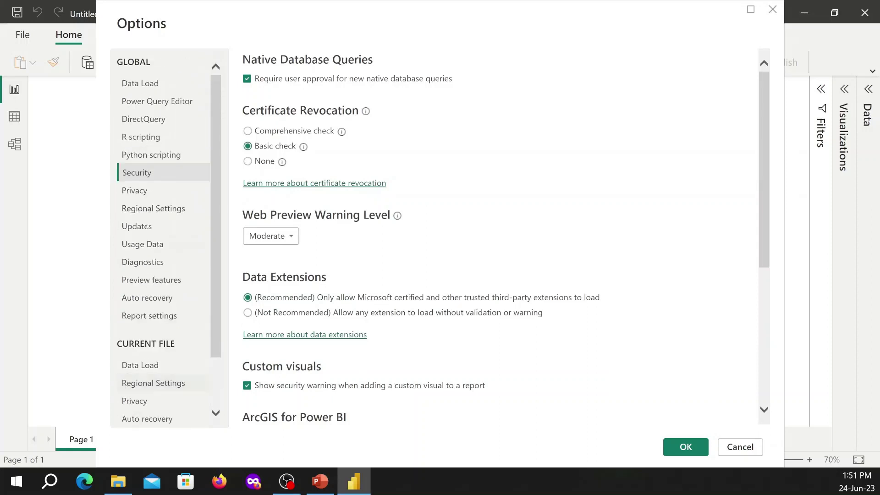
click(171, 279)
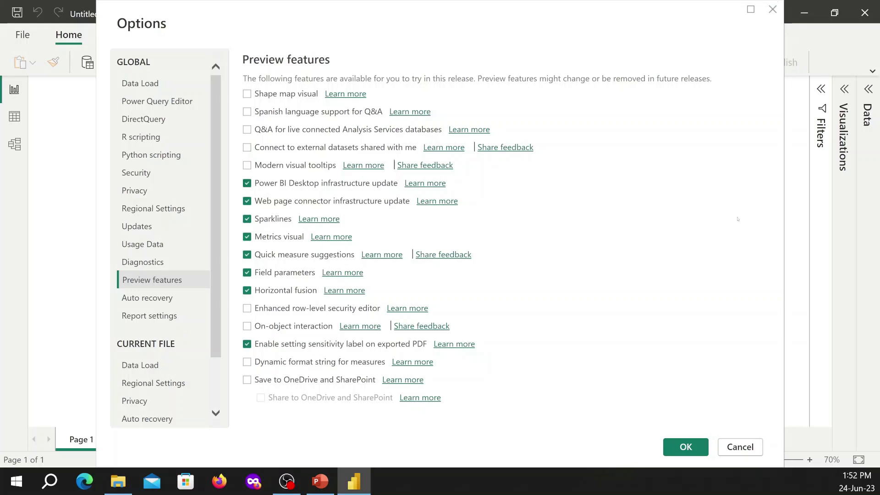
click(739, 446)
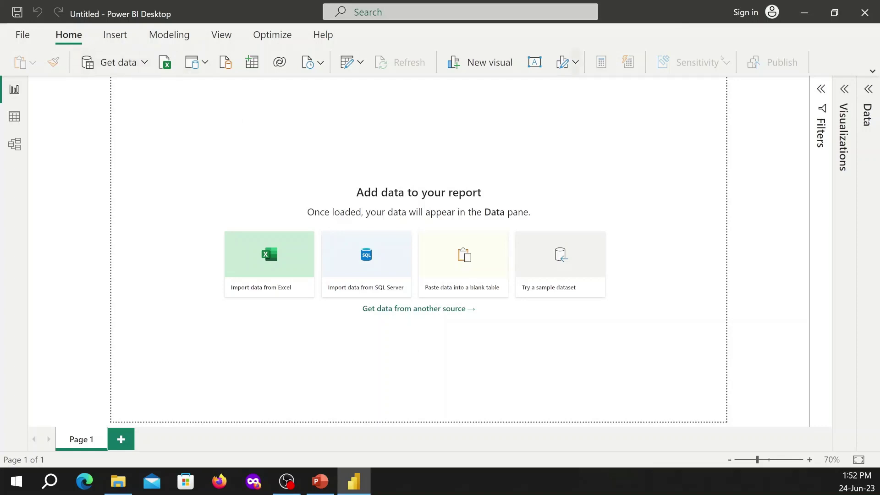
Step: Expand the ribbon and review the choices for getting data, transforming data and adding more visuals
click(872, 71)
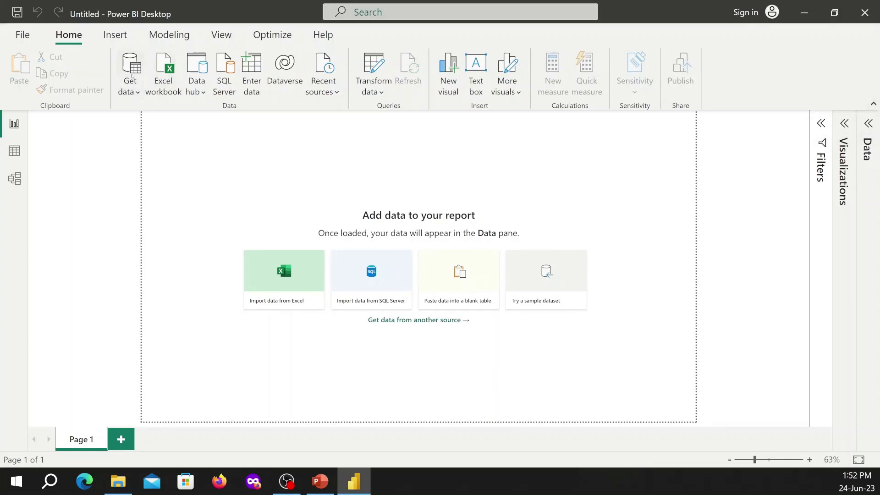
click(131, 78)
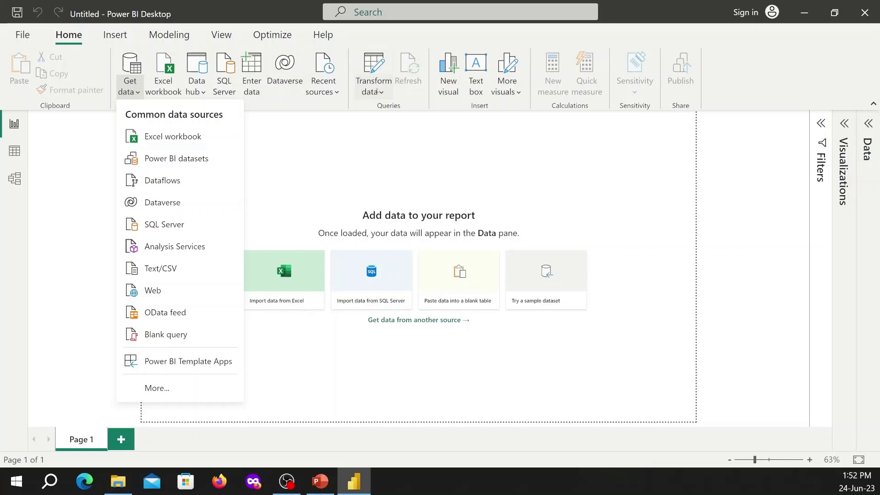
click(376, 92)
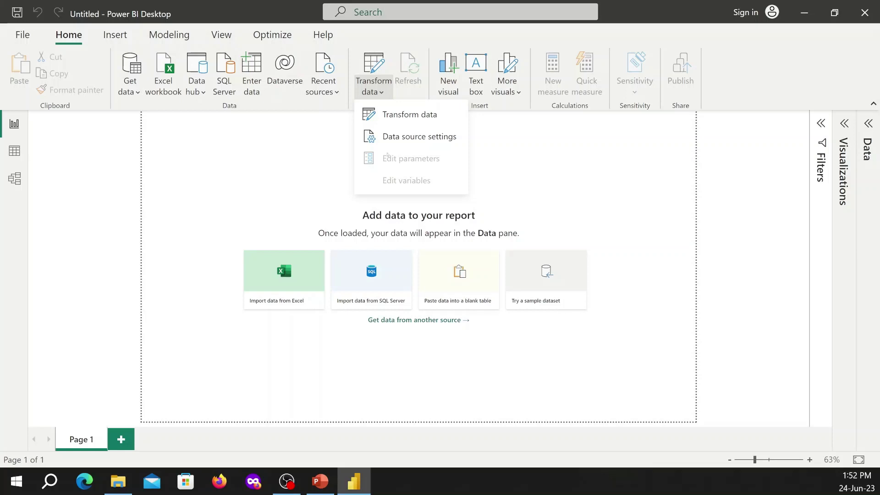
click(297, 162)
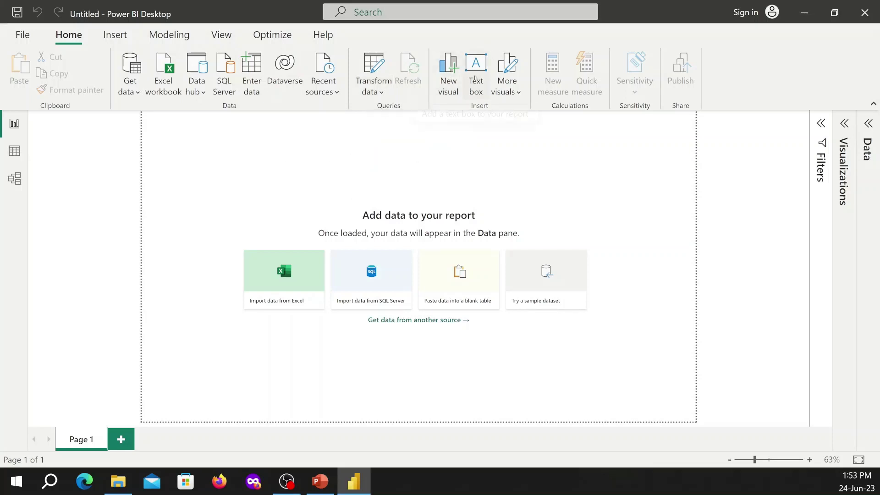
click(516, 91)
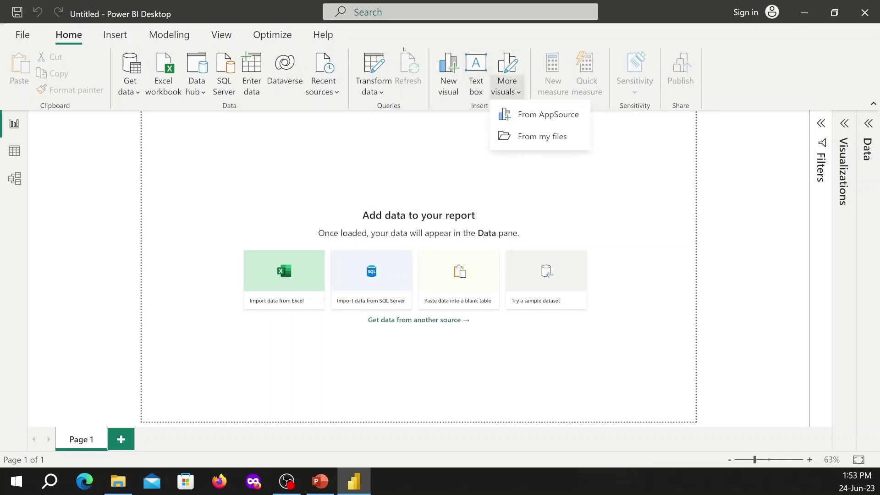
click(549, 142)
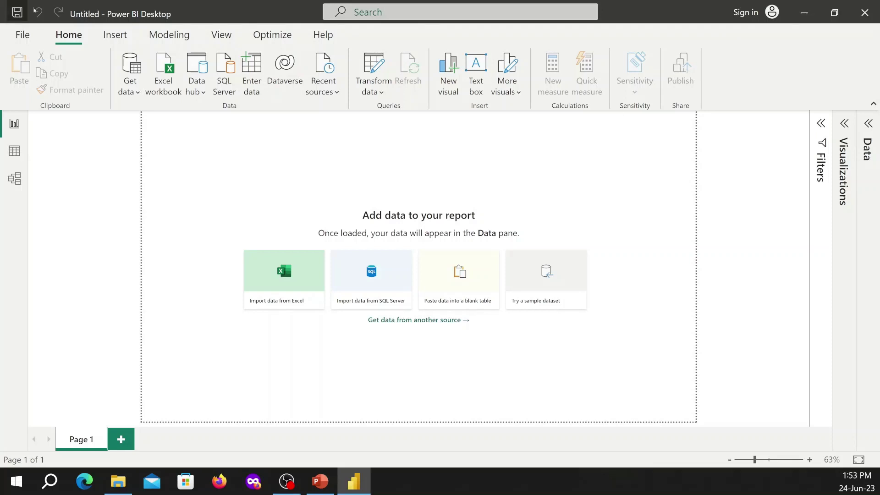
Step: Review the commands for inserting visuals and page elements, the sources for more visuals, and the modeling commands
click(110, 36)
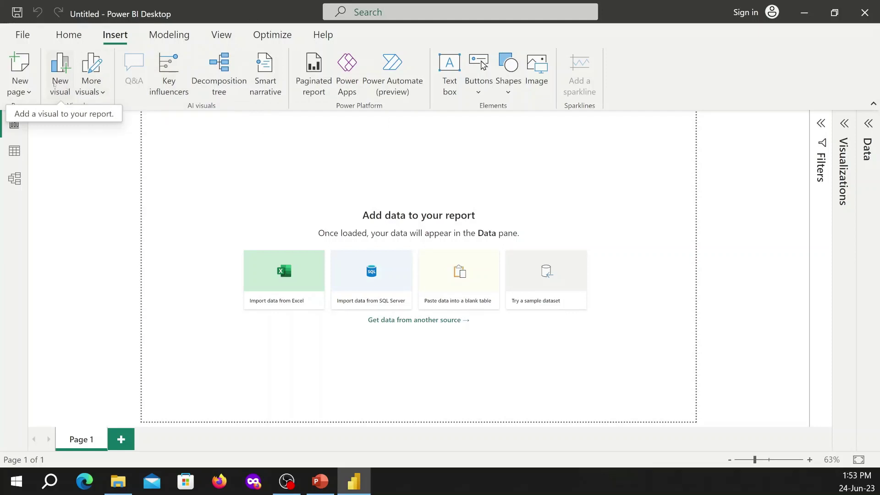
click(100, 92)
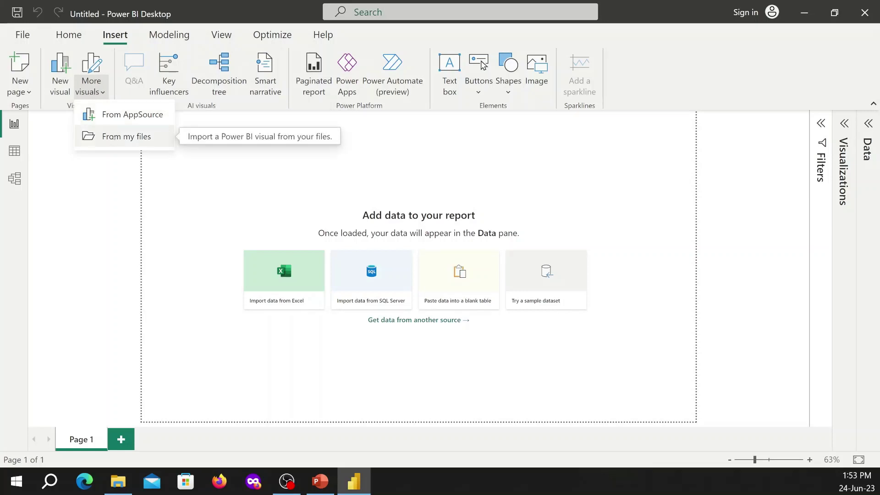
click(219, 153)
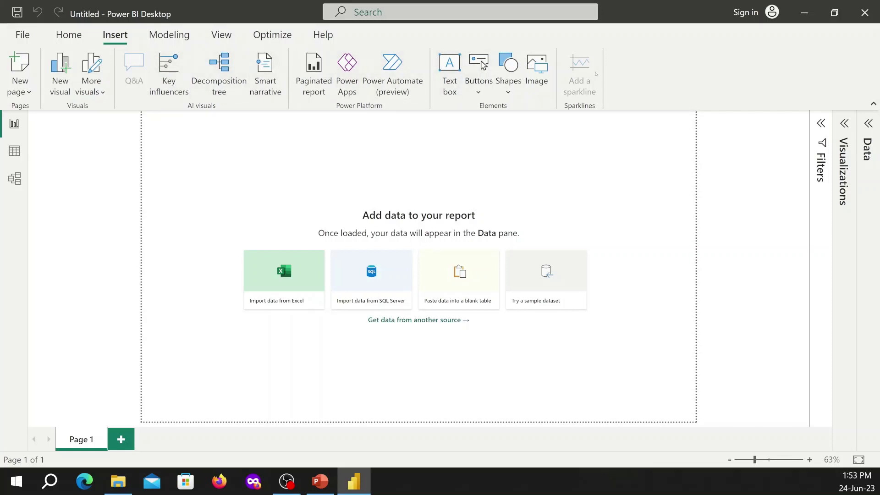
click(171, 37)
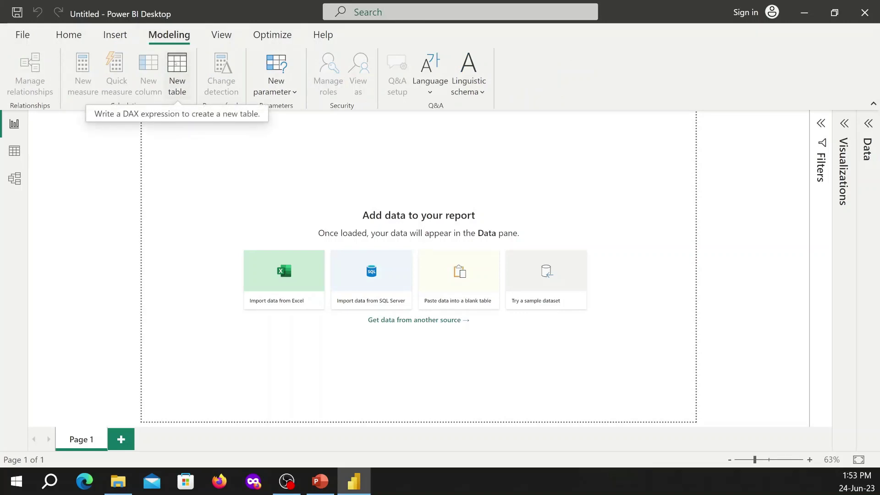
Step: Browse the report themes, including Classic, and the optimization commands, and collapse the ribbon
click(222, 35)
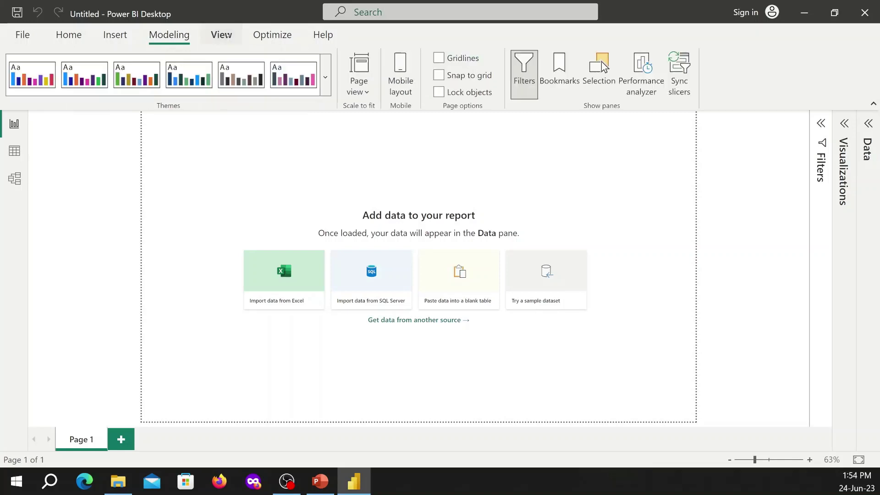
click(326, 77)
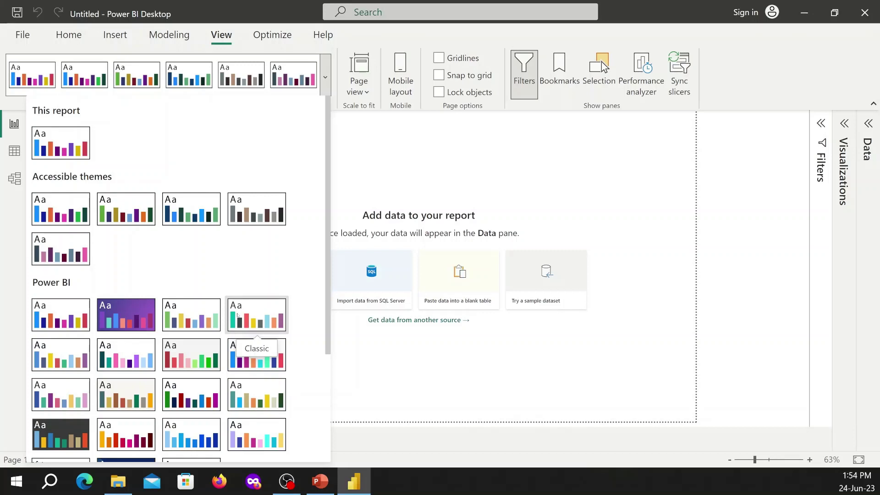
click(237, 315)
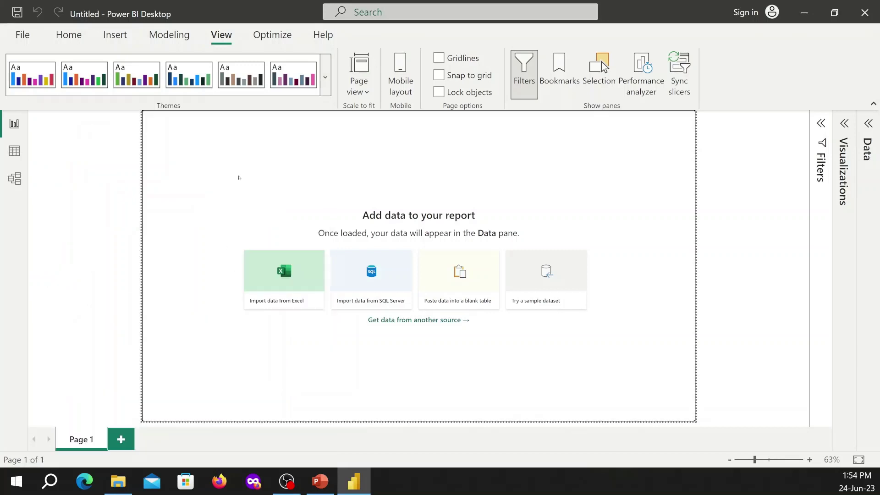
click(273, 35)
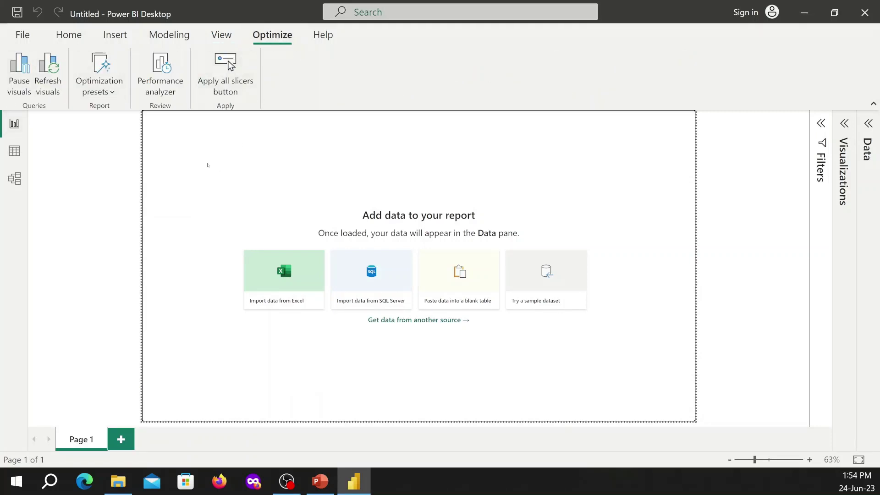
click(873, 104)
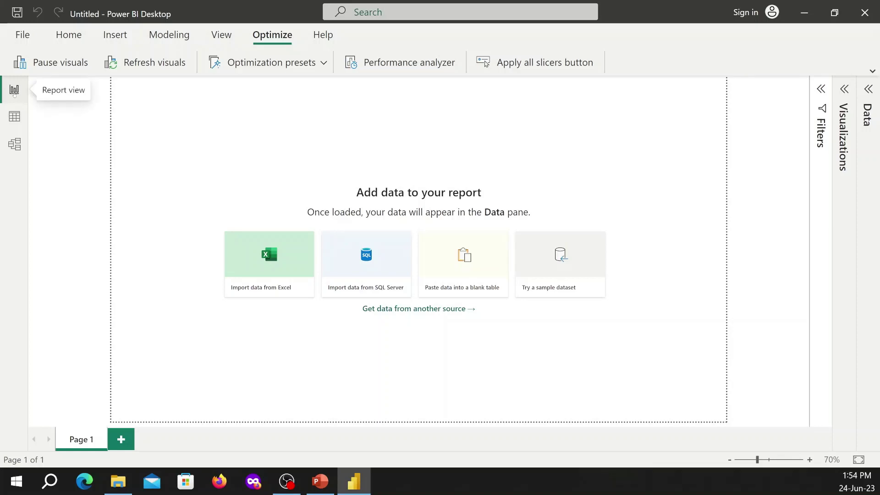
Step: Look through the Data, Model and Report views of the empty report, finishing in Model view
click(14, 117)
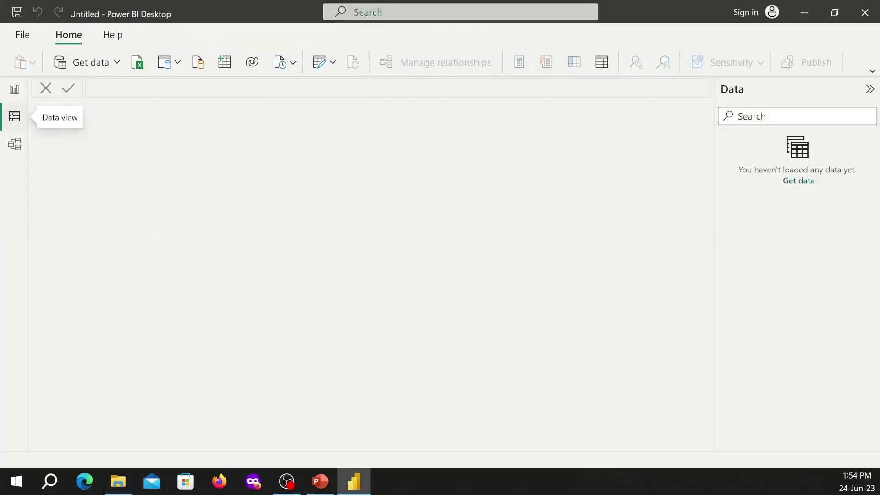
click(14, 144)
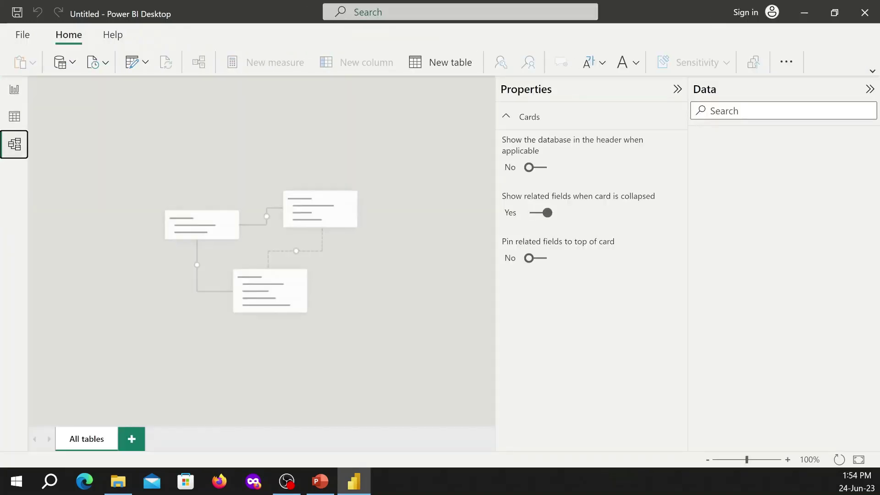
click(15, 89)
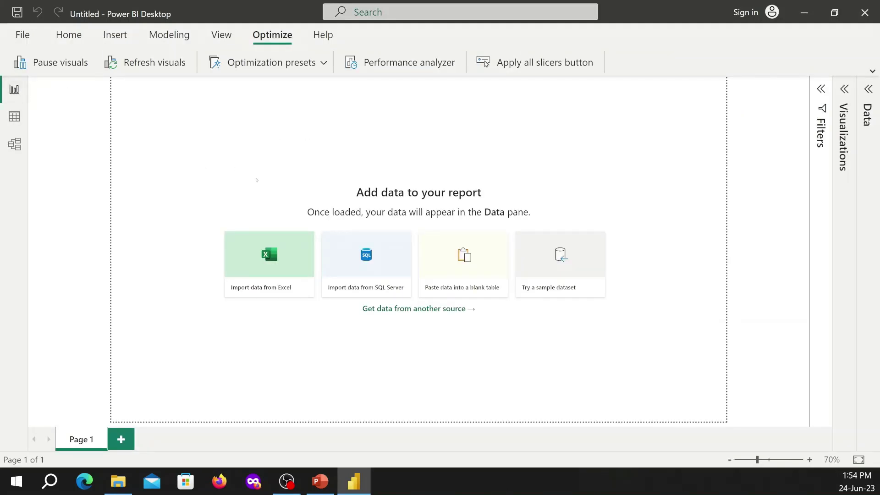
click(15, 116)
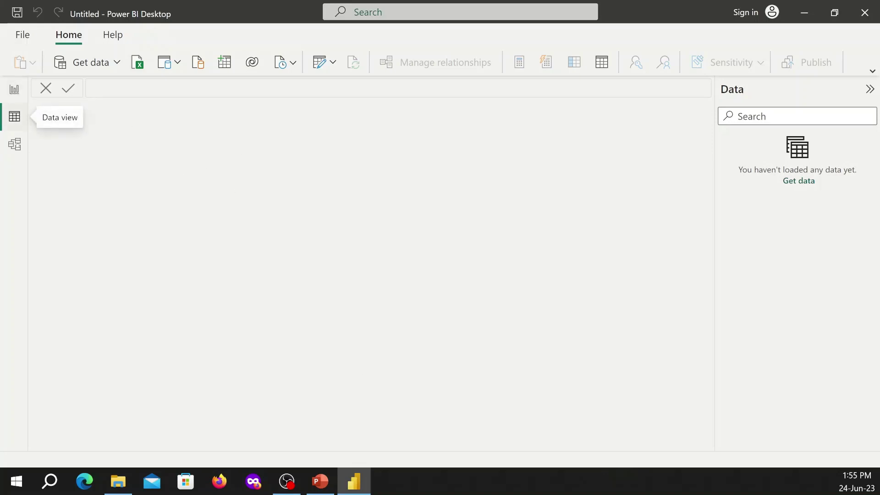
click(14, 144)
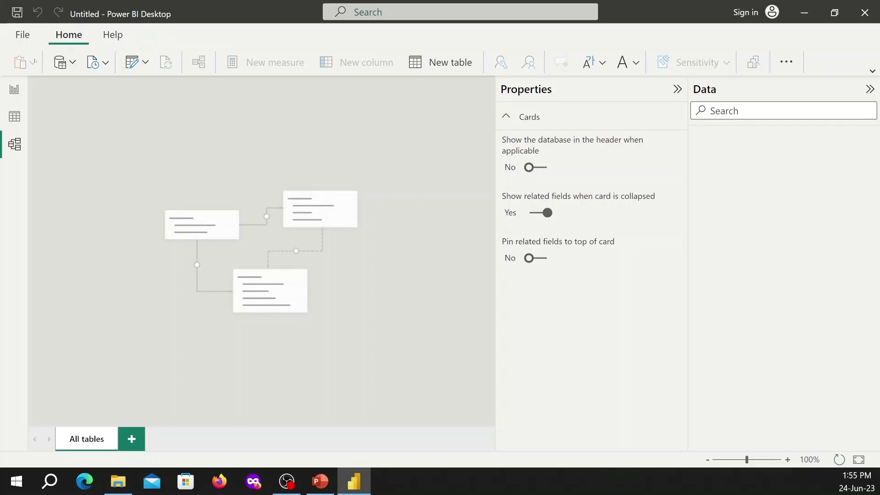
Step: Return to Report view and expand the Filters, Visualizations and Data panes beside the canvas
click(14, 89)
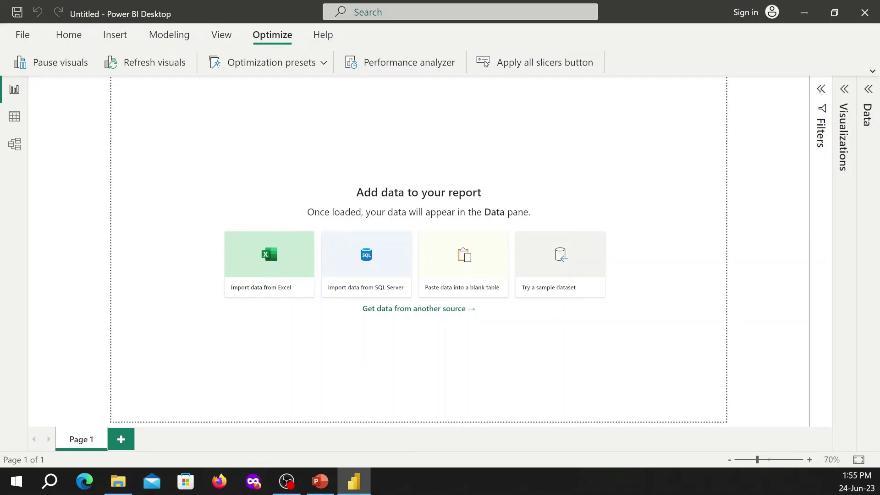
click(821, 88)
click(844, 88)
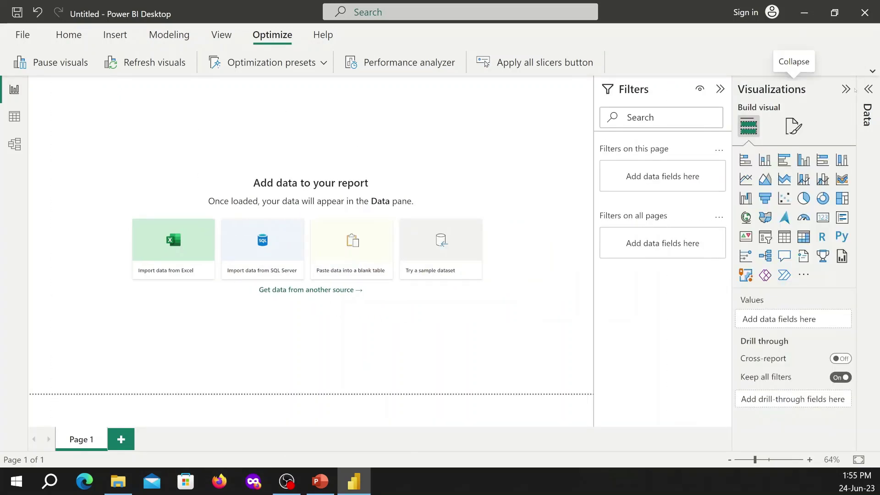
click(868, 89)
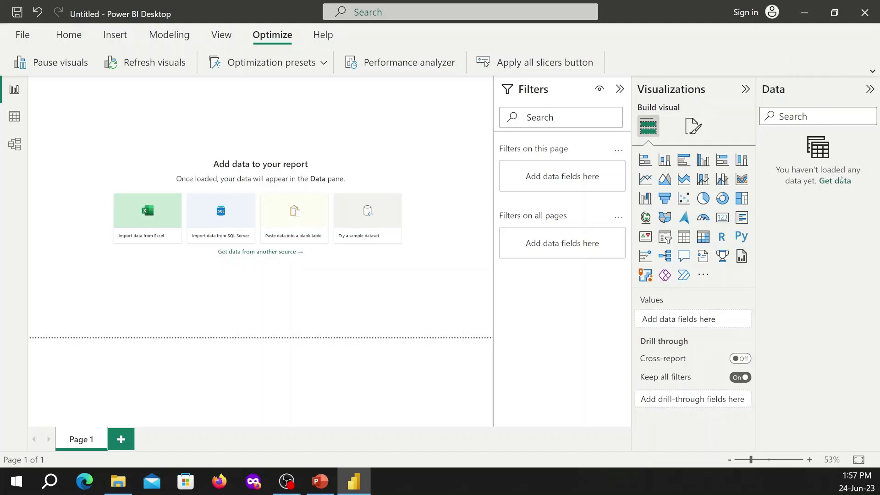
Step: Browse the data source categories offered for getting data from another source, and close the list without connecting
click(69, 35)
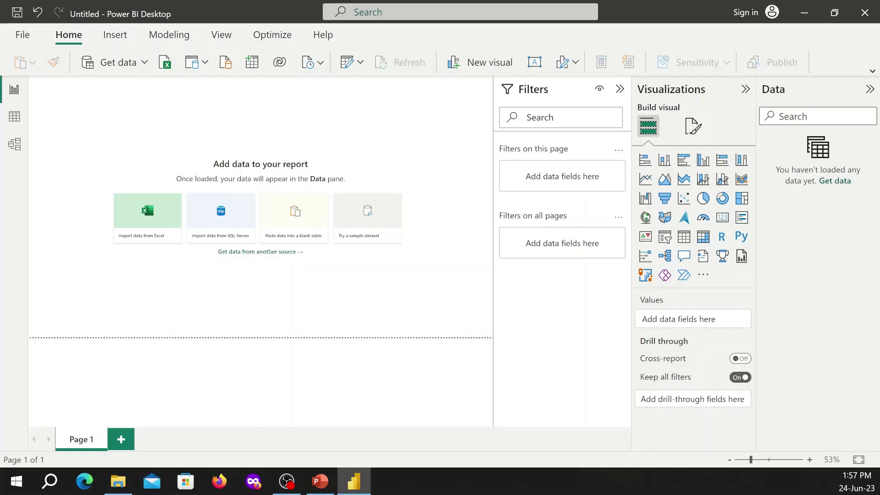
click(270, 252)
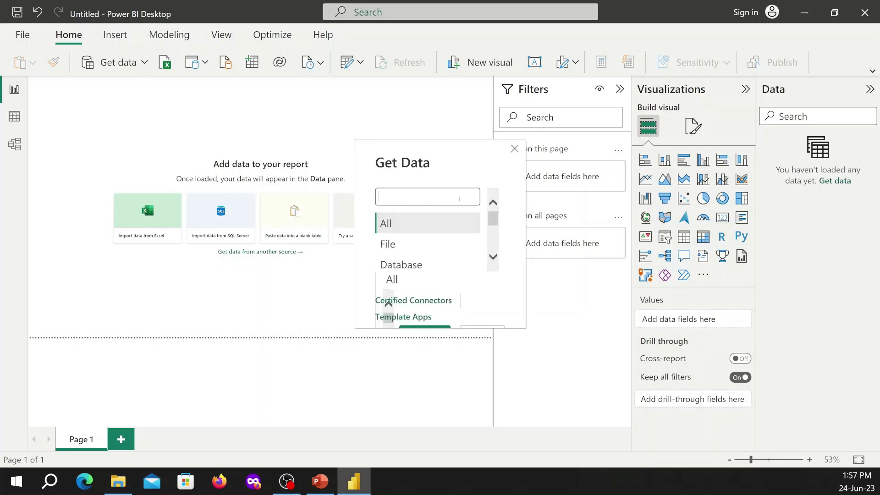
scroll(459, 199, down, 4)
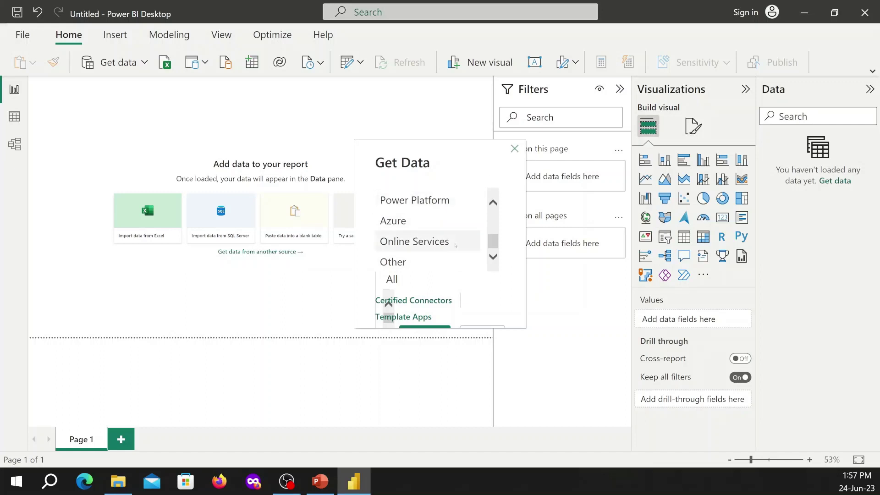
scroll(485, 183, up, 3)
click(514, 149)
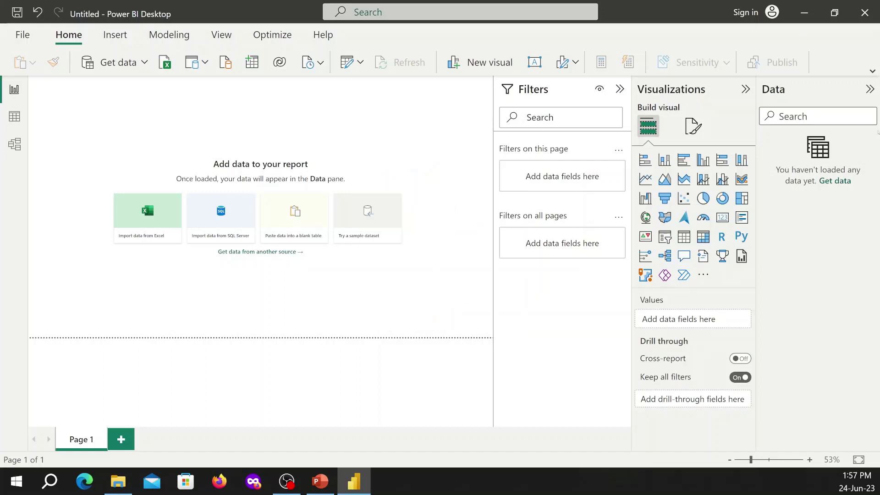
Step: Collapse the Data, Visualizations and Filters panes to widen the report canvas
click(870, 89)
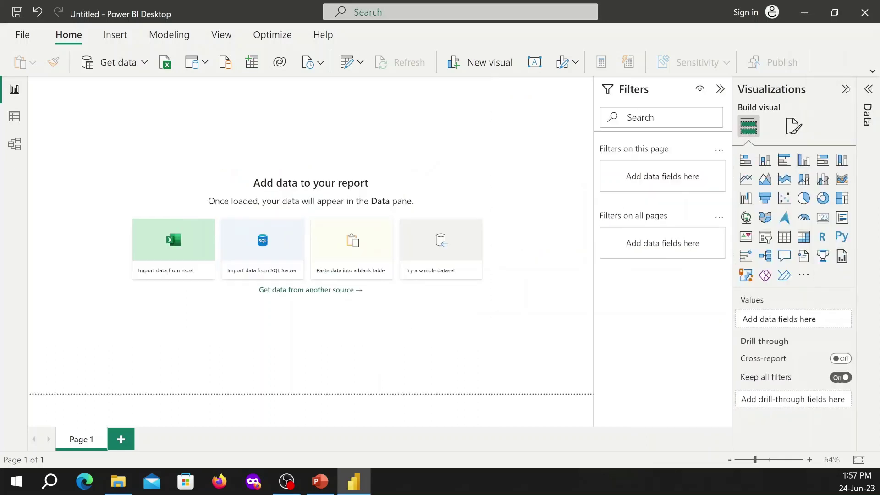
click(846, 89)
click(818, 89)
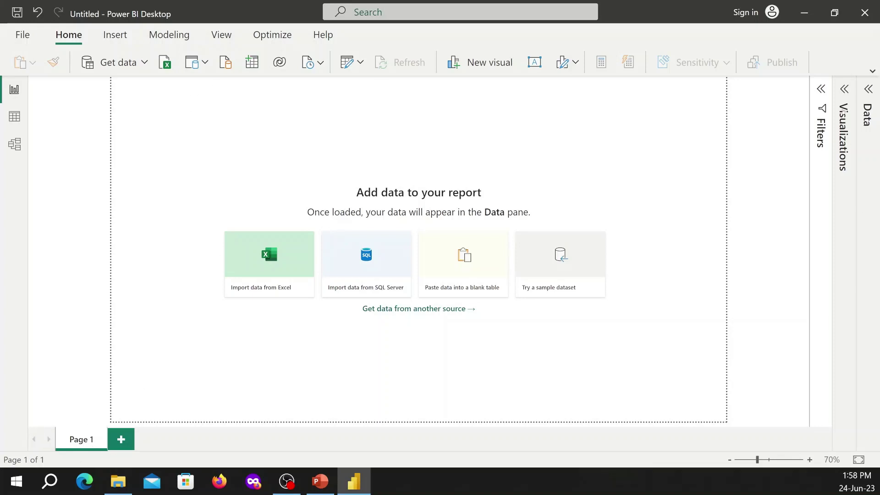
Step: Review the page formatting options in the Visualizations pane, including page information and the canvas type choices, and collapse the pane
click(846, 90)
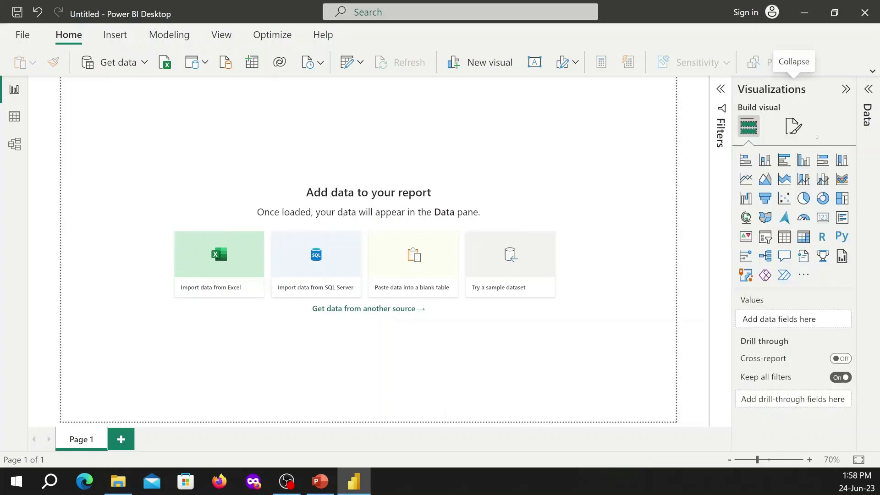
click(794, 126)
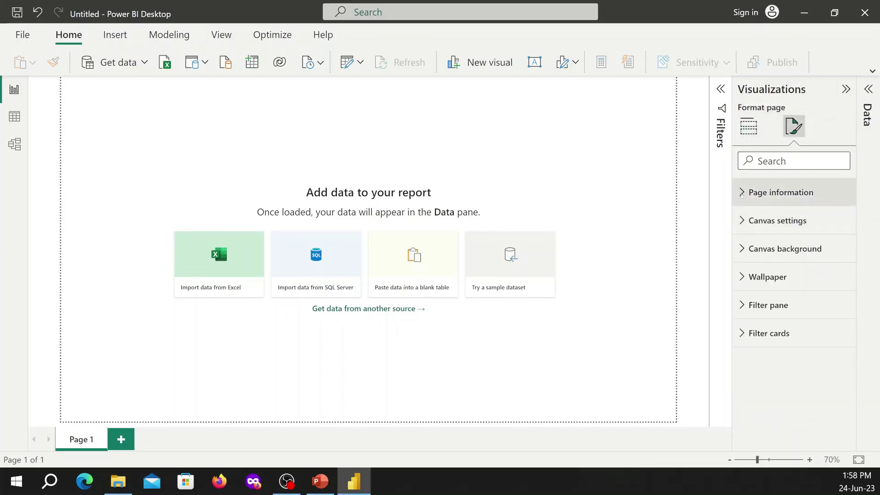
click(741, 195)
click(741, 194)
click(742, 219)
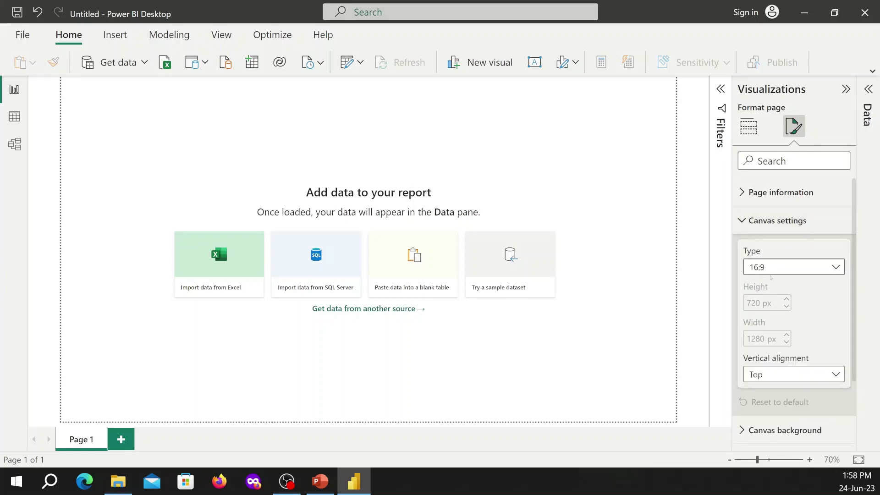
click(783, 271)
click(784, 270)
click(740, 229)
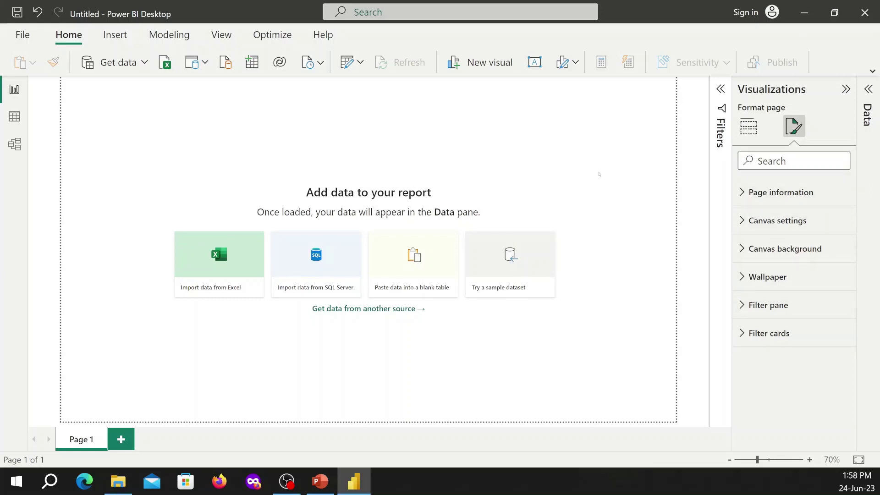
click(846, 89)
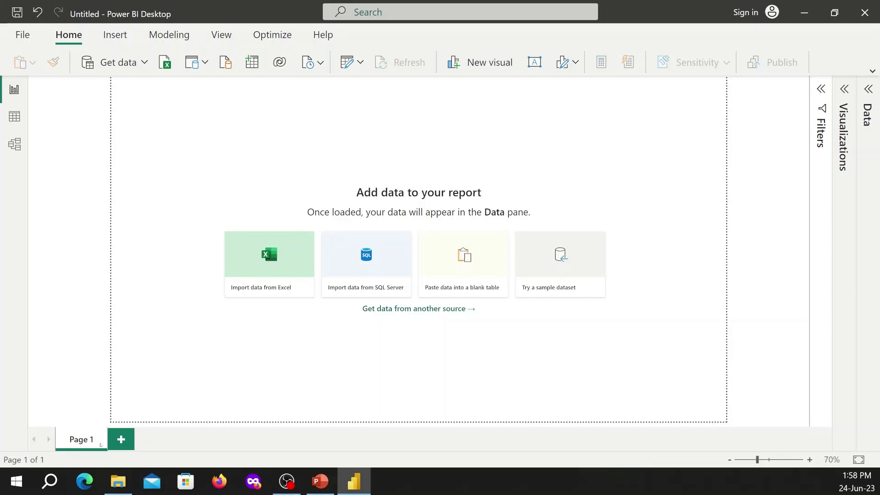
Step: Add four blank pages to the report, switching through the existing pages between additions
click(121, 441)
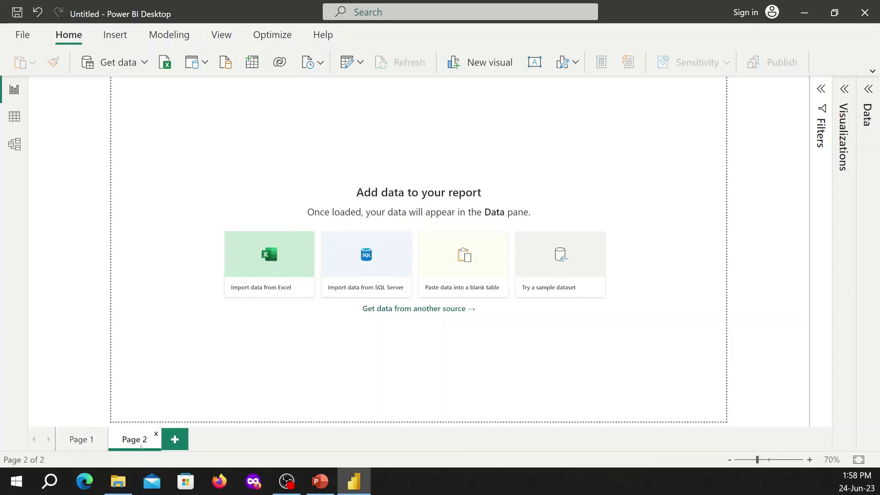
click(179, 442)
click(79, 440)
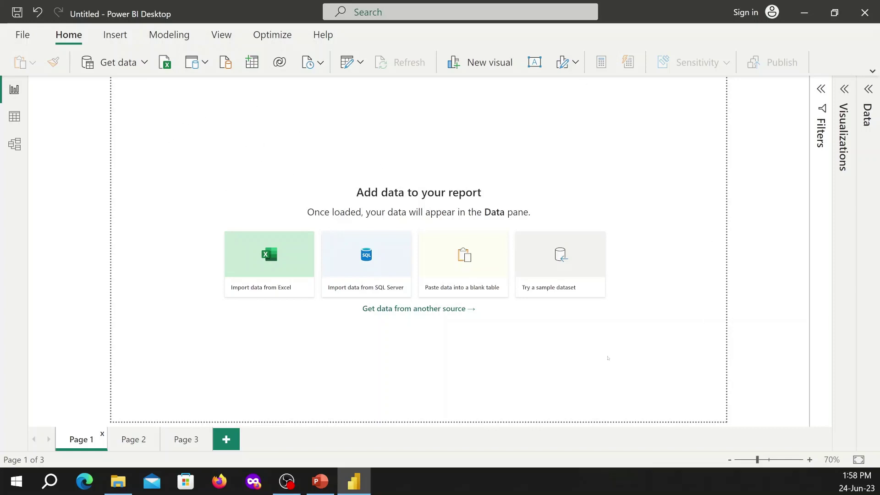
click(133, 439)
click(196, 442)
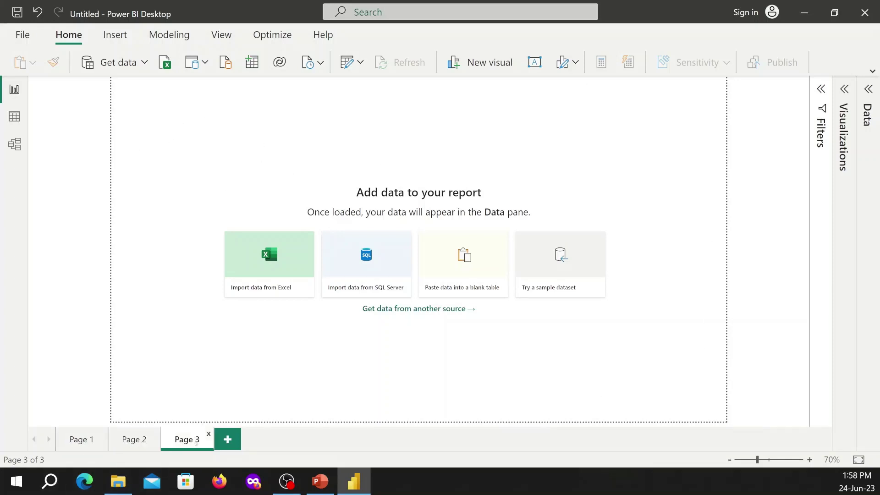
click(228, 440)
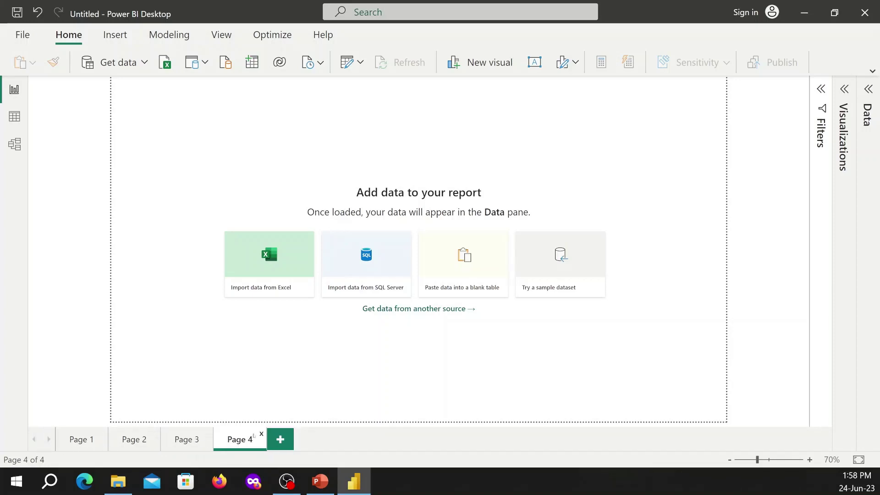
click(291, 440)
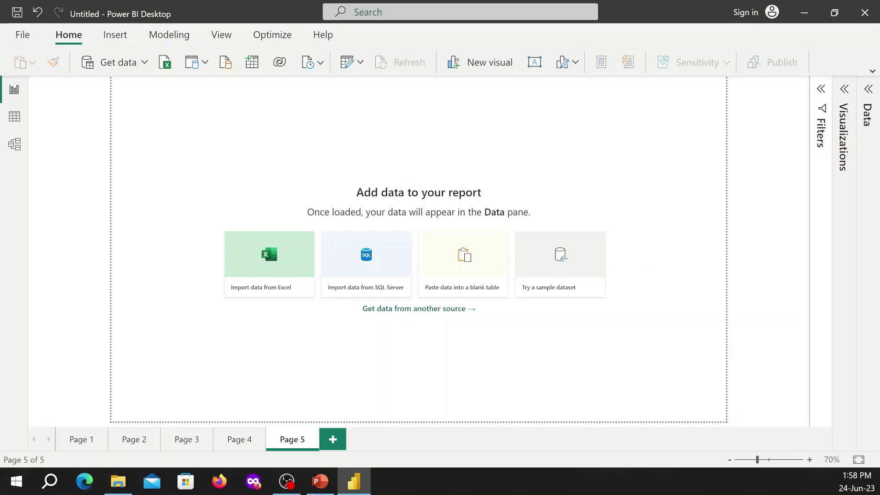
Step: Try the page zoom by zooming out to 60% and back to 70%, and check the expanded ribbon before collapsing it
click(731, 461)
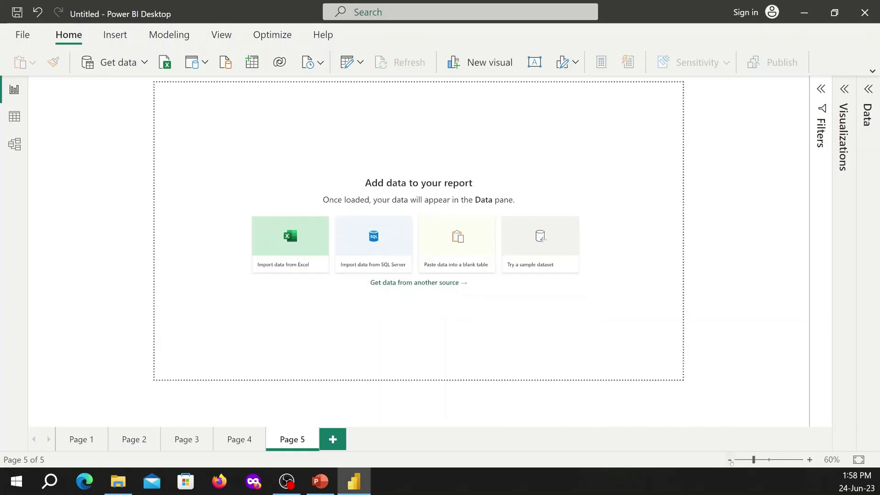
click(809, 460)
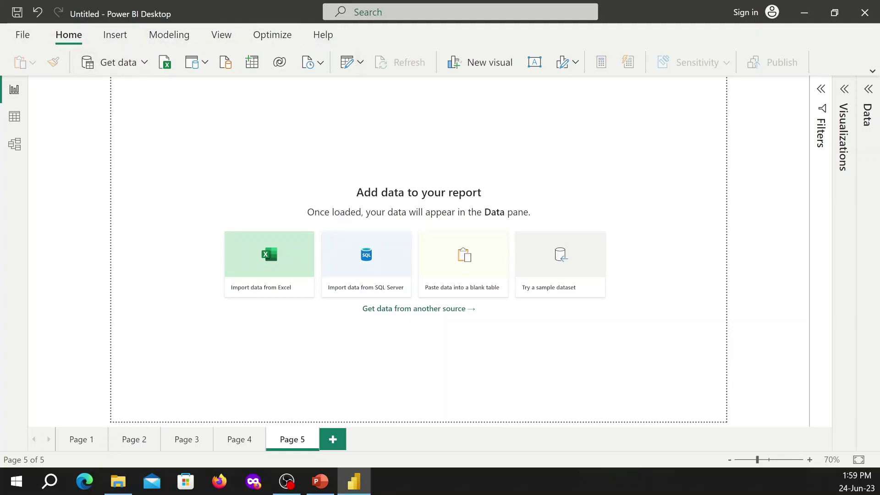
click(872, 71)
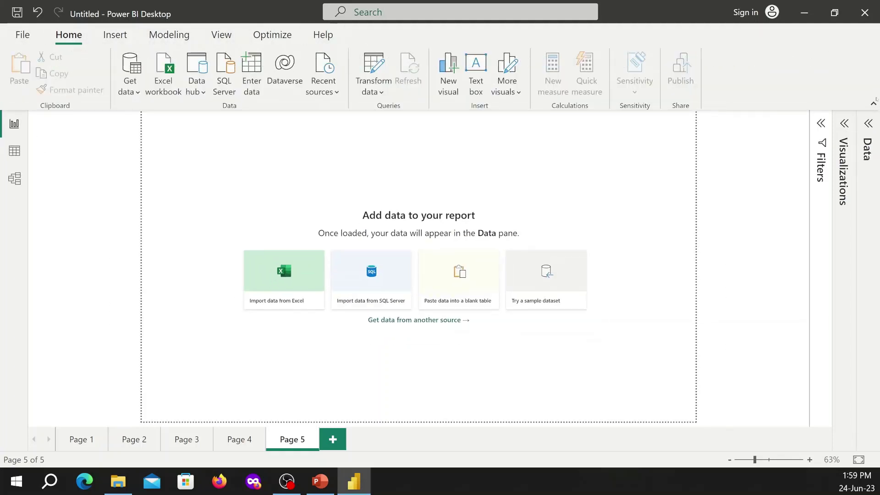
click(873, 103)
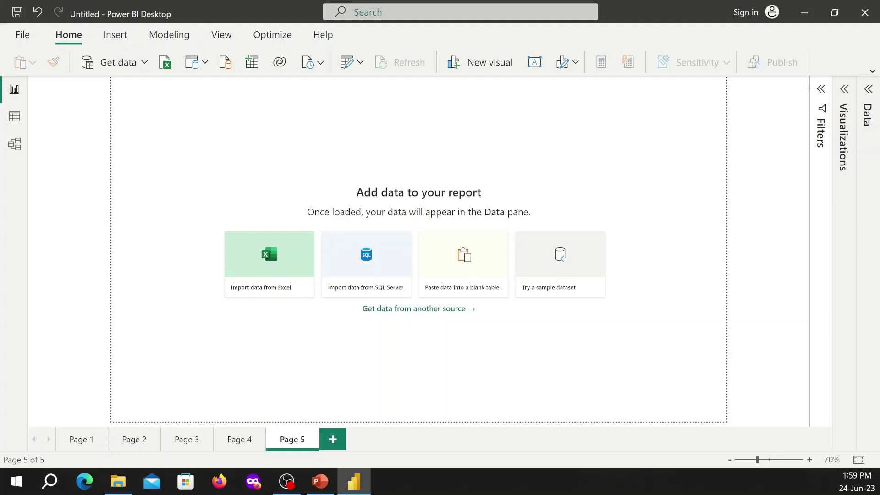
Step: Expand the Visualizations pane and show the visual types available for building a visual
click(844, 88)
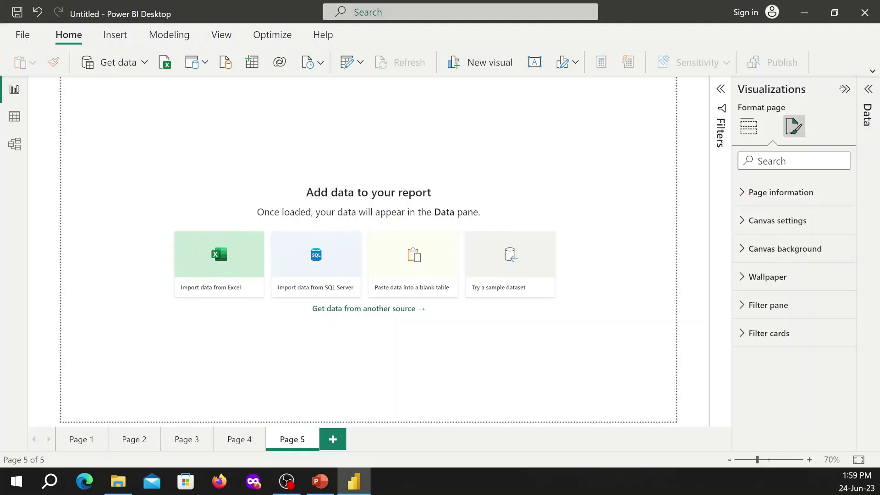
click(751, 128)
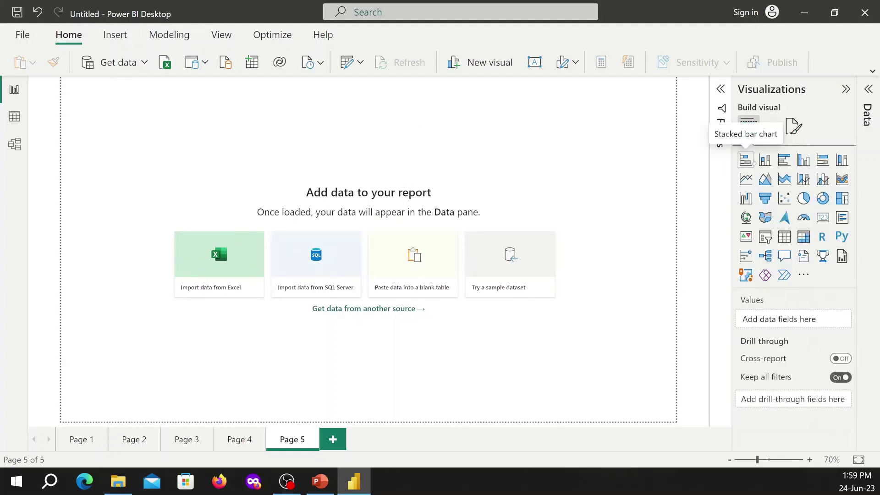